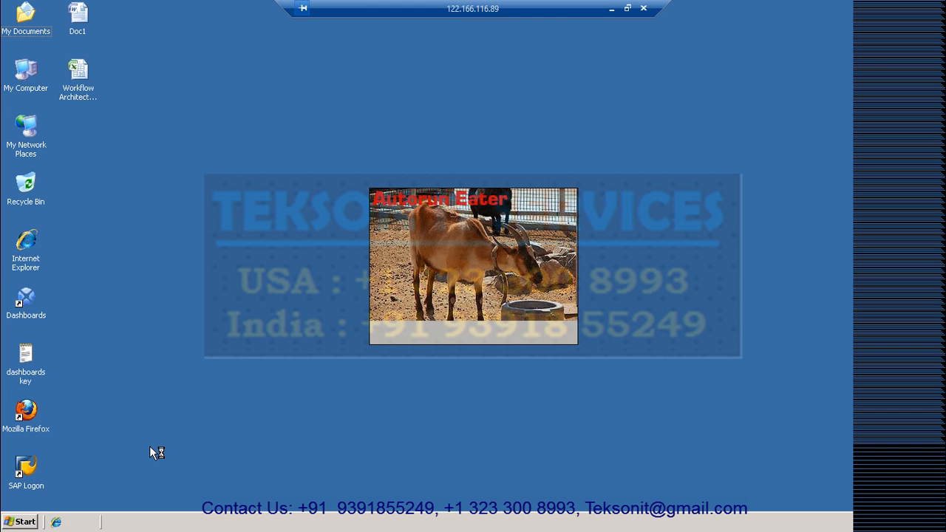
Log on to the SAP ECC system with the account password, continuing without ending any other logons
{"action": "double_click", "coordinate": [26, 470]}
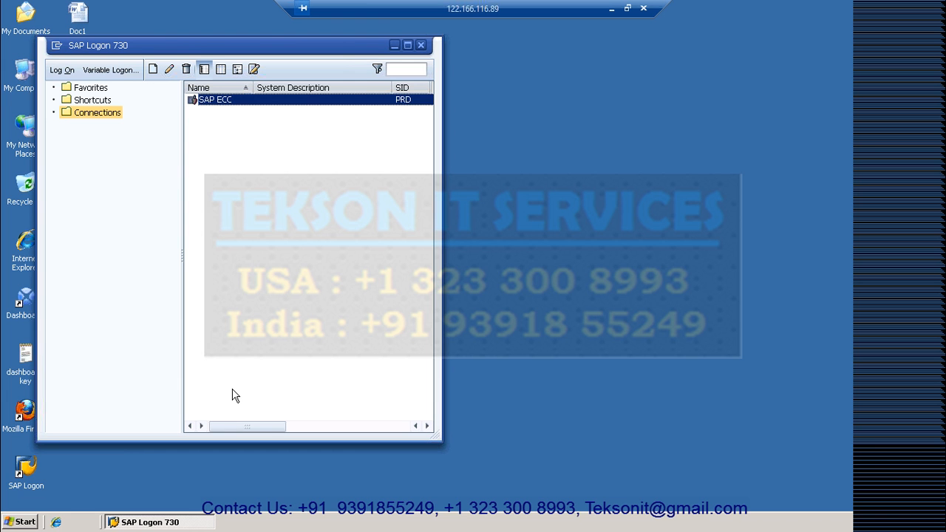
{"action": "double_click", "coordinate": [230, 104]}
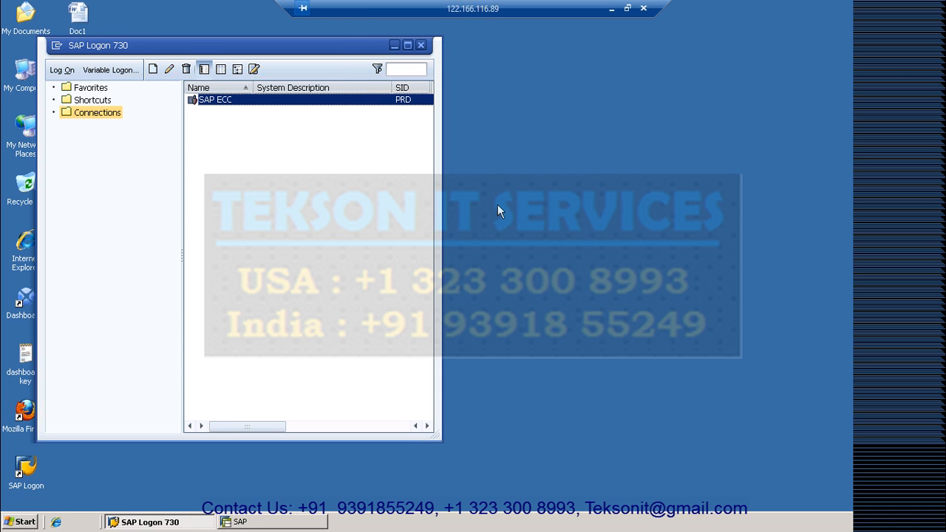
{"action": "left_click", "coordinate": [275, 521]}
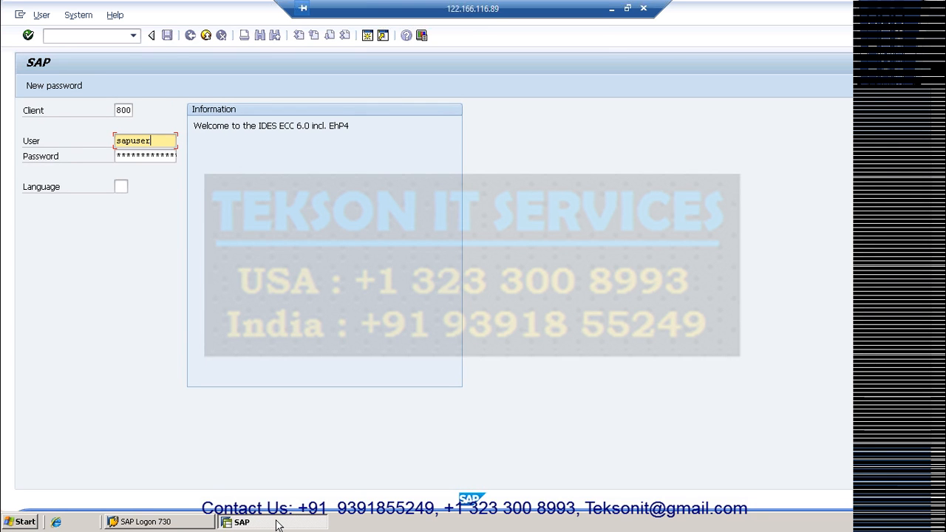
{"action": "key", "text": "Tab"}
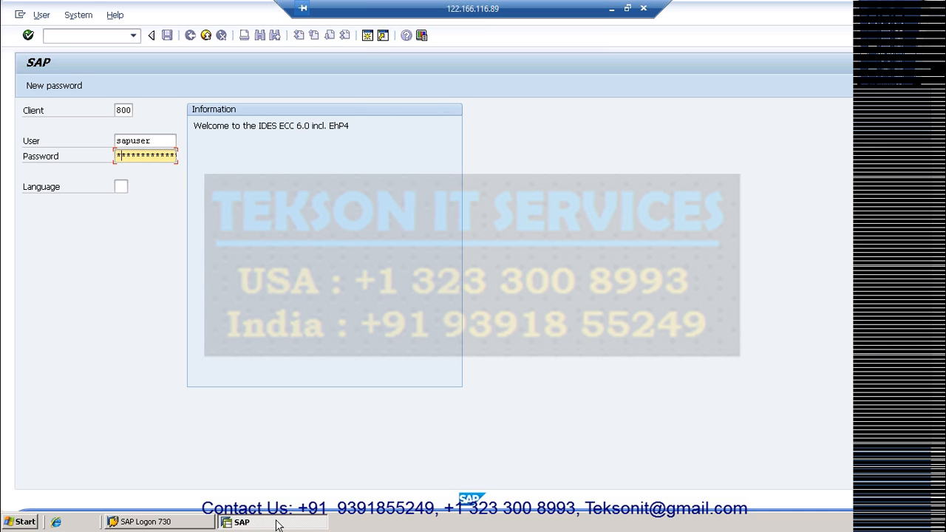
{"action": "type", "text": "*****"}
{"action": "key", "text": "Return"}
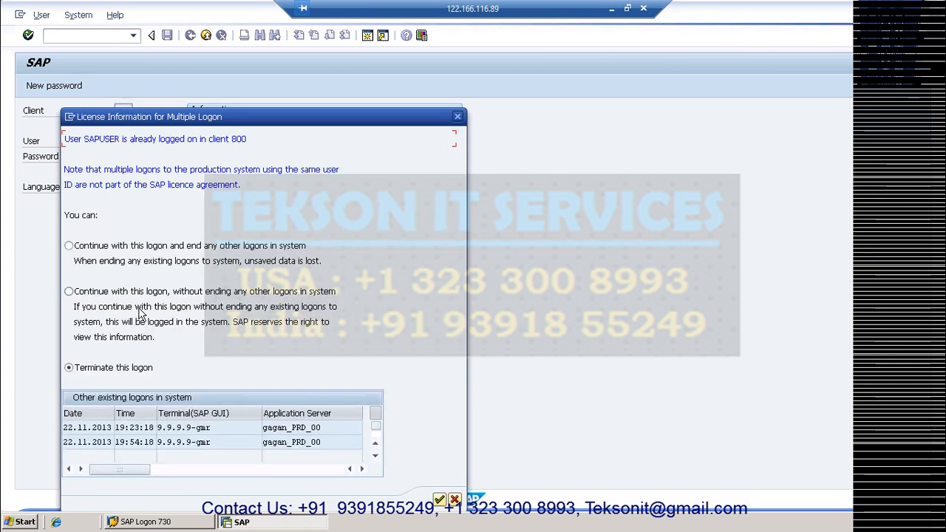
{"action": "left_click", "coordinate": [118, 294]}
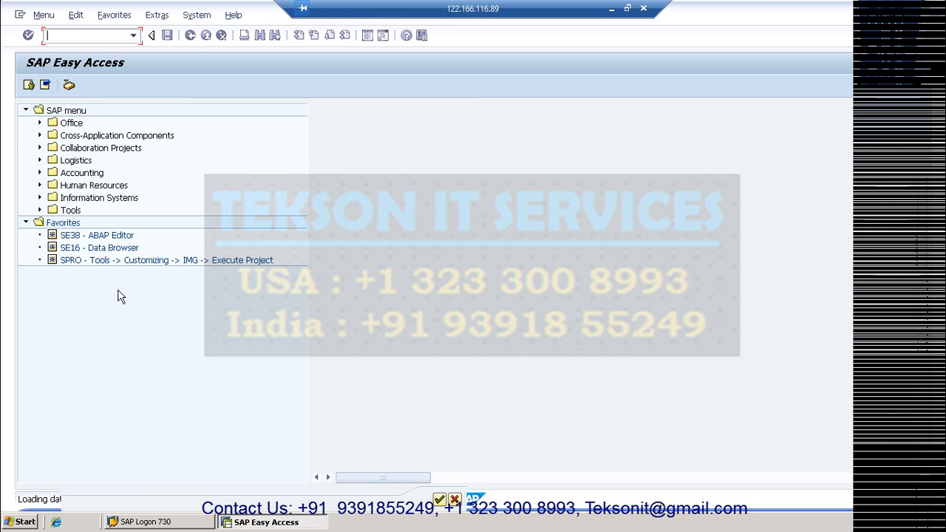
Open the Business Object Builder with transaction swo1 and display object type bus2032
{"action": "type", "text": "swo1"}
{"action": "key", "text": "Return"}
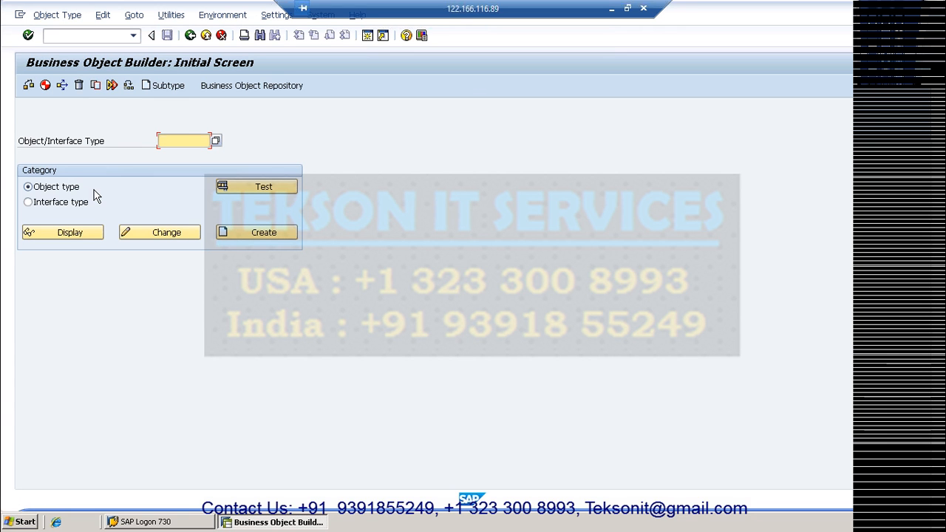
{"action": "left_click", "coordinate": [165, 140]}
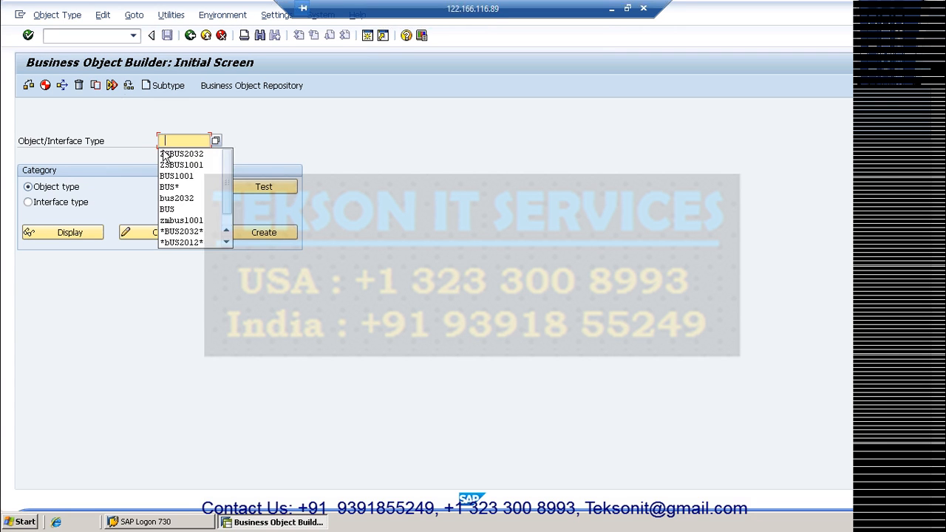
{"action": "left_click", "coordinate": [191, 199]}
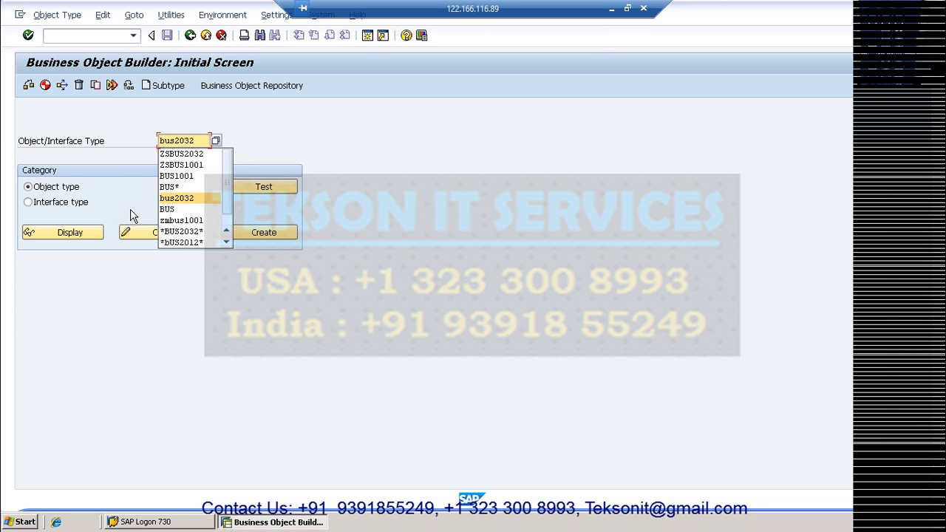
{"action": "left_click", "coordinate": [93, 232]}
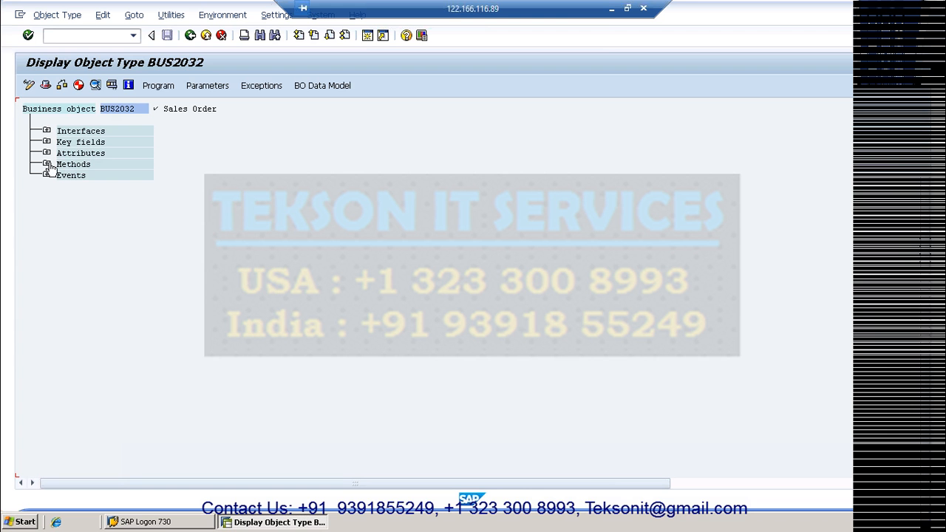
Expand the key fields and attributes of the Sales Order object for review, and return to the initial screen
{"action": "left_click", "coordinate": [46, 142]}
{"action": "left_click", "coordinate": [47, 186]}
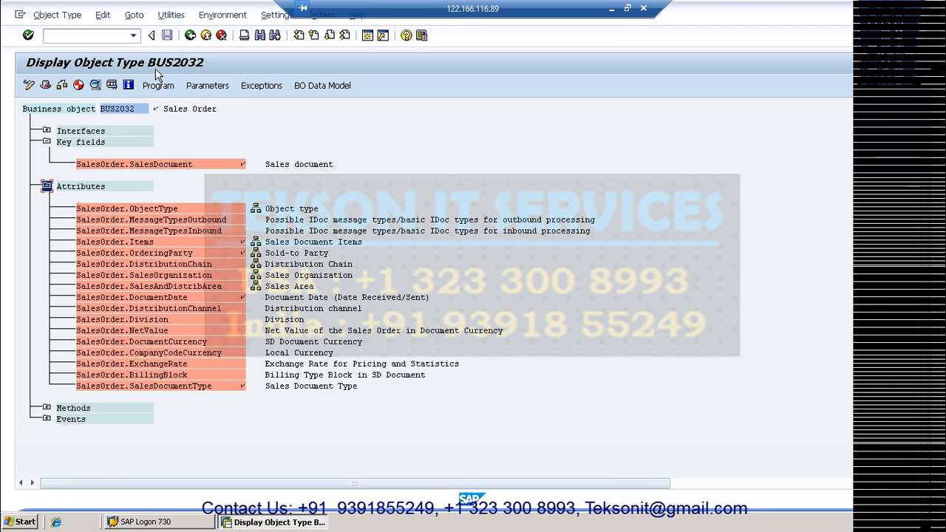
{"action": "left_click", "coordinate": [189, 37]}
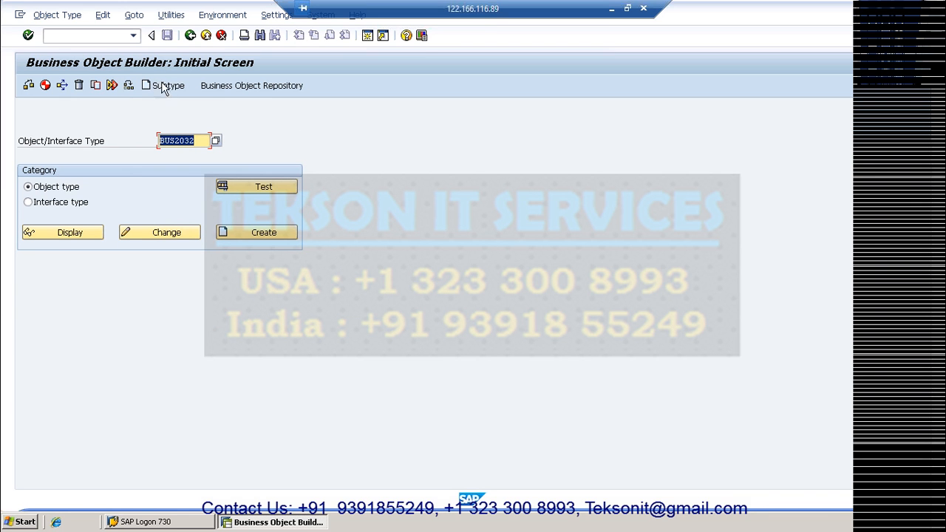
Open the Workflow Builder with transaction swdd in a new session and dismiss the blocked-content notice
{"action": "left_click", "coordinate": [368, 40]}
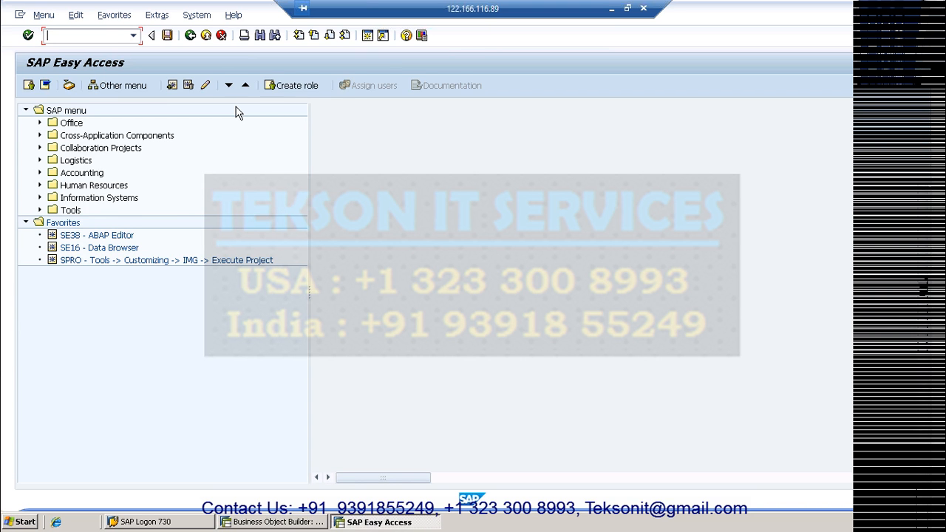
{"action": "type", "text": "swdd"}
{"action": "key", "text": "Return"}
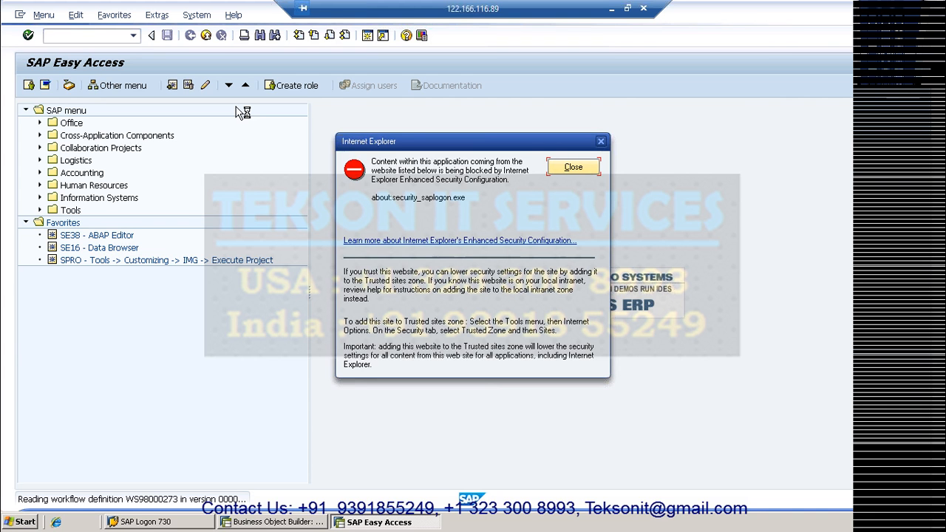
{"action": "left_click", "coordinate": [571, 169]}
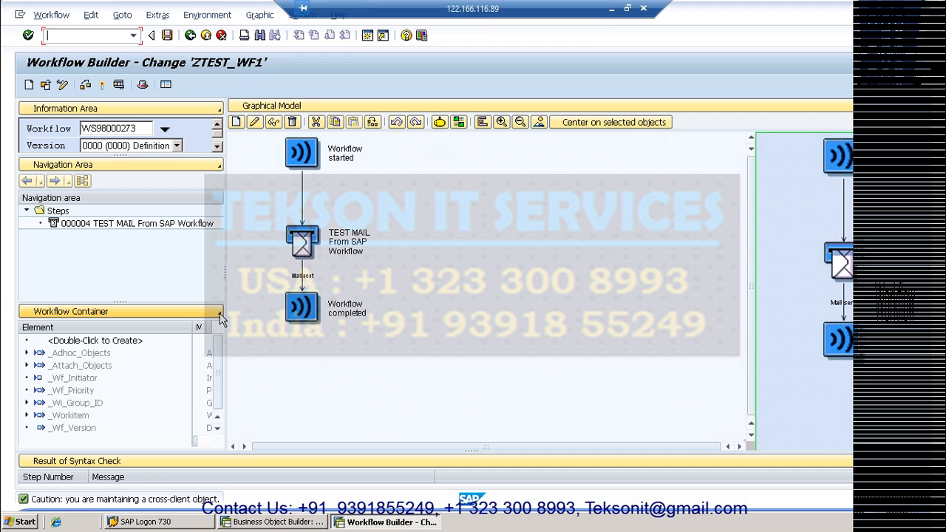
Show the step types that can be inserted in the workflow and look through the list
{"action": "left_click", "coordinate": [220, 313]}
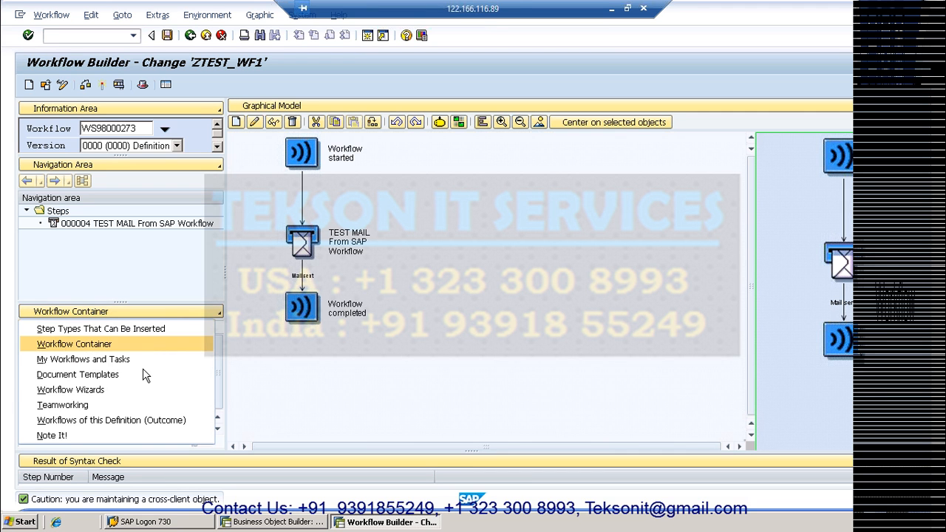
{"action": "left_click", "coordinate": [194, 343]}
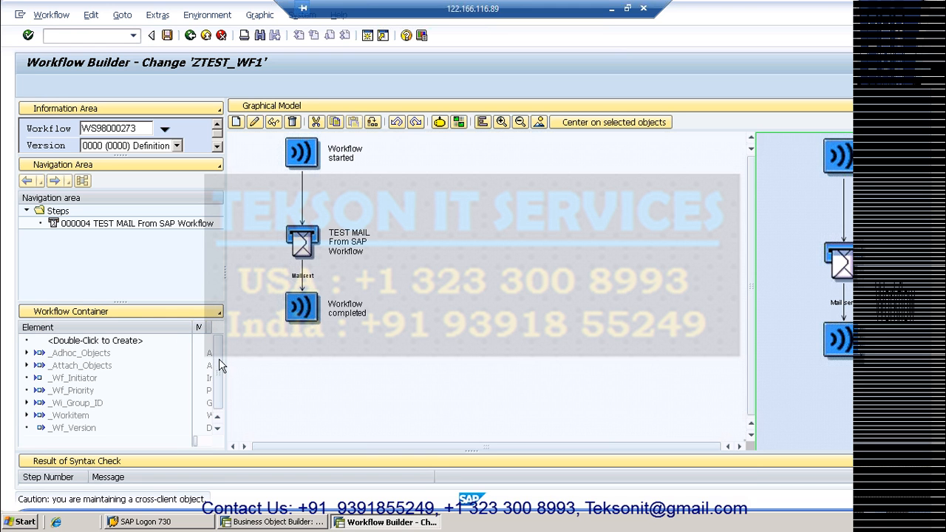
{"action": "left_click", "coordinate": [217, 430]}
{"action": "left_click", "coordinate": [216, 430]}
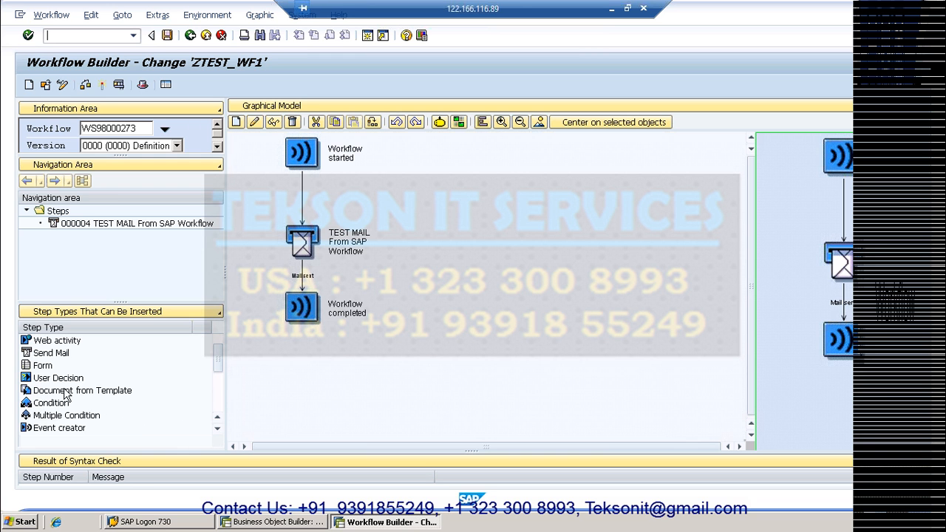
{"action": "left_click", "coordinate": [216, 431]}
{"action": "left_click", "coordinate": [216, 431]}
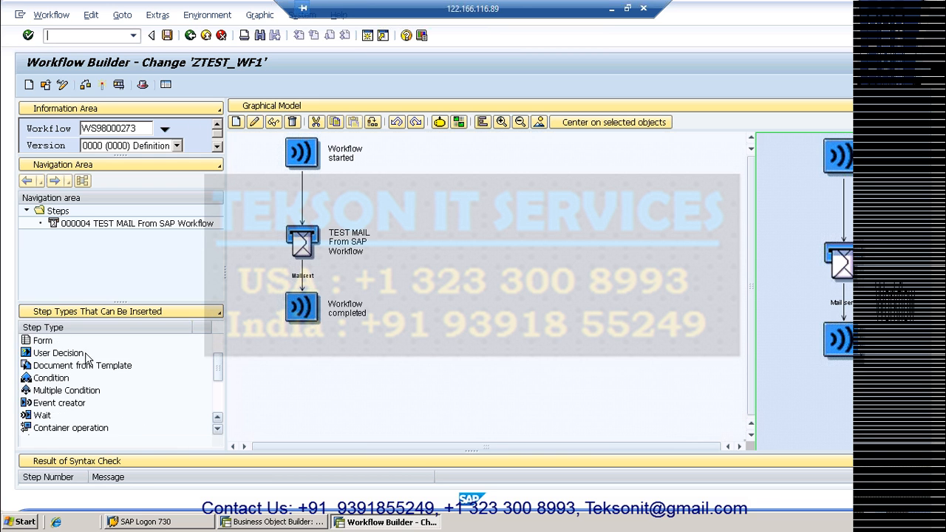
{"action": "left_click", "coordinate": [217, 429]}
{"action": "left_click", "coordinate": [217, 429]}
{"action": "left_click", "coordinate": [218, 429]}
{"action": "left_click", "coordinate": [217, 429]}
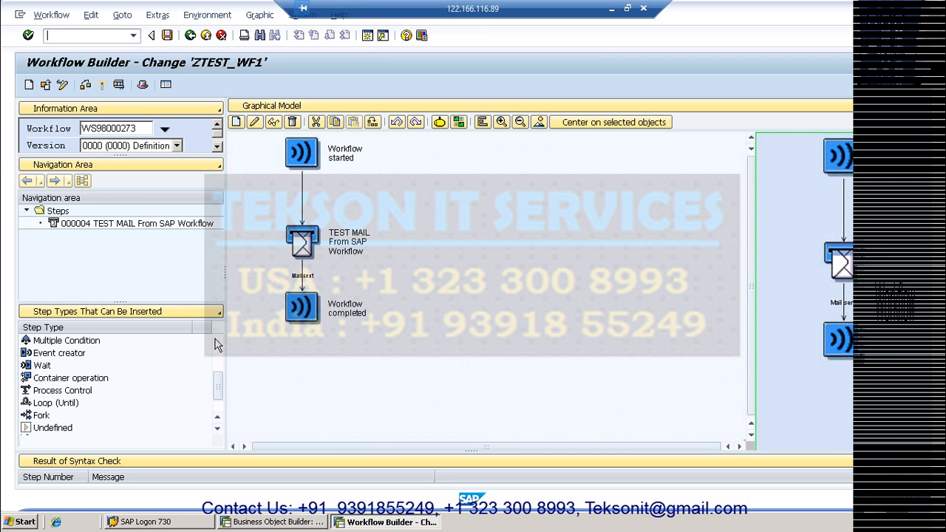
{"action": "left_click", "coordinate": [218, 419]}
{"action": "left_click", "coordinate": [217, 419]}
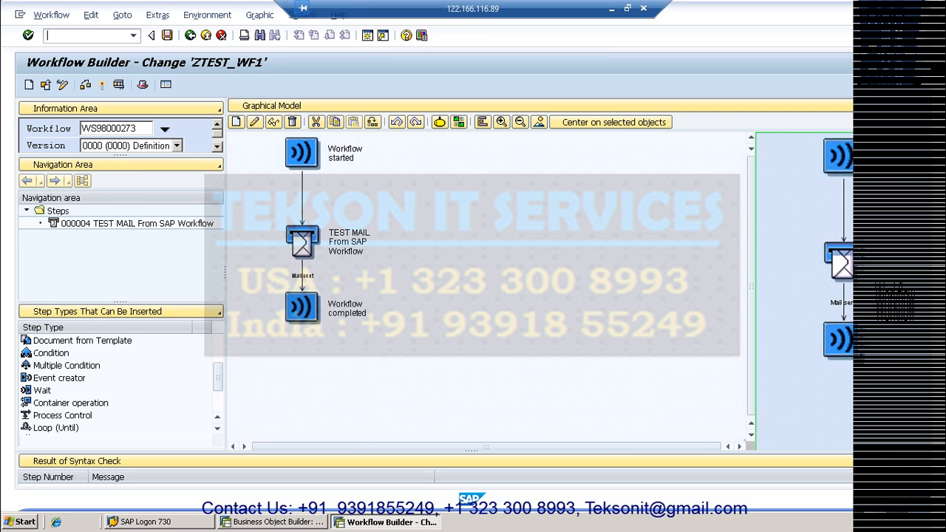
Load workflow WS98000269 in the Workflow Builder
{"action": "left_click", "coordinate": [137, 129]}
{"action": "key", "text": "BackSpace"}
{"action": "key", "text": "BackSpace"}
{"action": "type", "text": "69"}
{"action": "key", "text": "Return"}
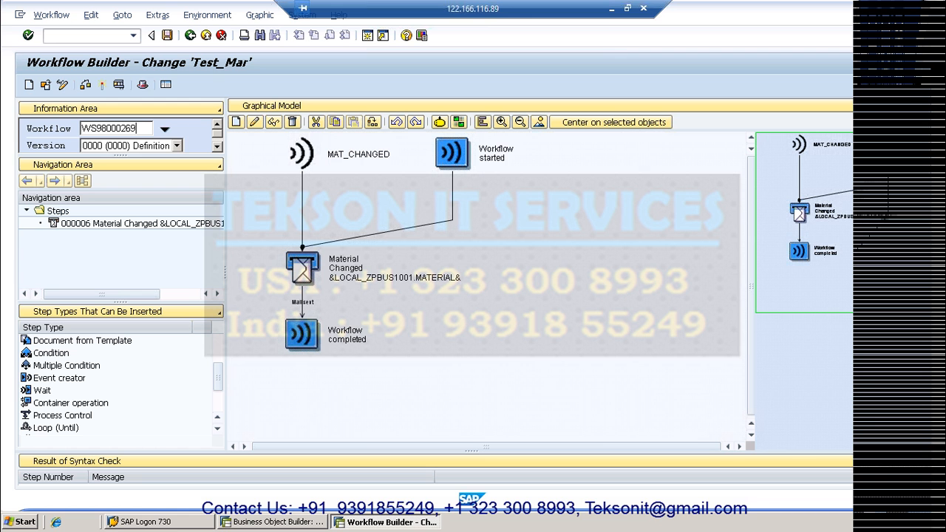
Load workflow WS98000267 and look over its graphical model from start to completion
{"action": "key", "text": "BackSpace"}
{"action": "type", "text": "7"}
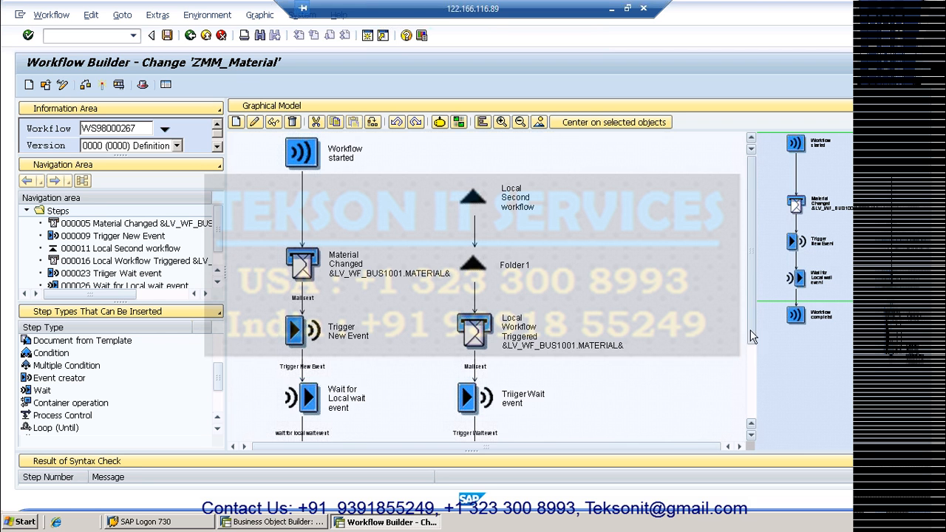
{"action": "scroll", "coordinate": [752, 346], "scroll_direction": "down", "scroll_amount": 2}
{"action": "scroll", "coordinate": [745, 293], "scroll_direction": "up", "scroll_amount": 2}
{"action": "scroll", "coordinate": [755, 343], "scroll_direction": "down", "scroll_amount": 4}
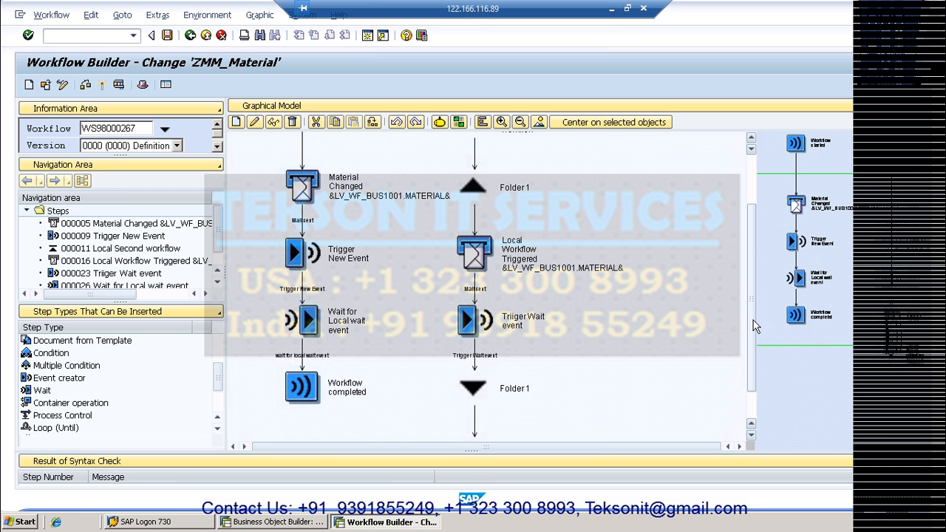
{"action": "scroll", "coordinate": [755, 309], "scroll_direction": "up", "scroll_amount": 2}
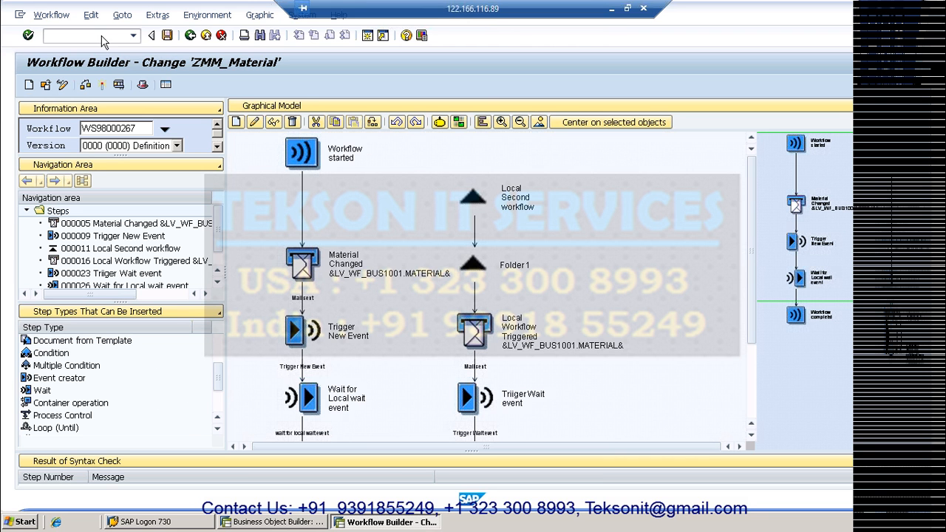
Open the event trace display with transaction swel in a new session
{"action": "left_click", "coordinate": [75, 36]}
{"action": "type", "text": "/oswel"}
{"action": "key", "text": "Return"}
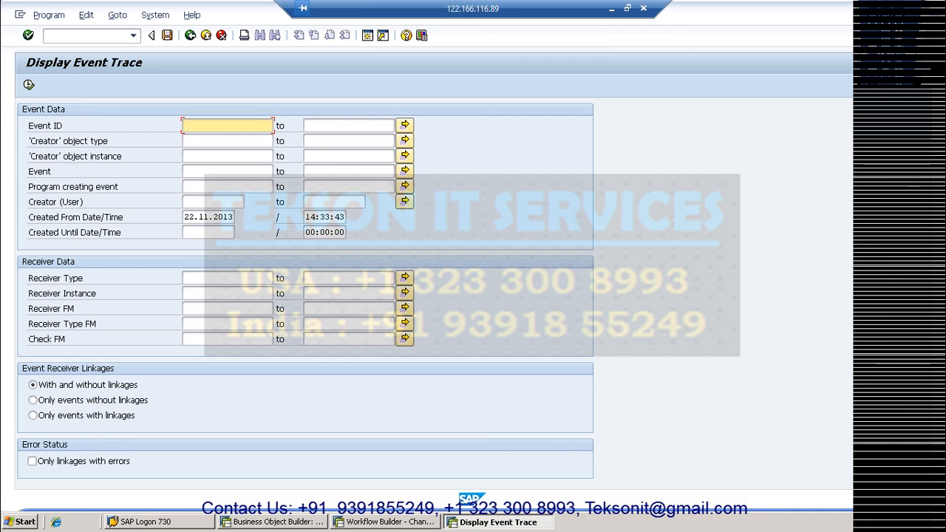
Set both the created-from and created-until dates to 22.10.2013 and run the event trace
{"action": "left_click", "coordinate": [209, 217]}
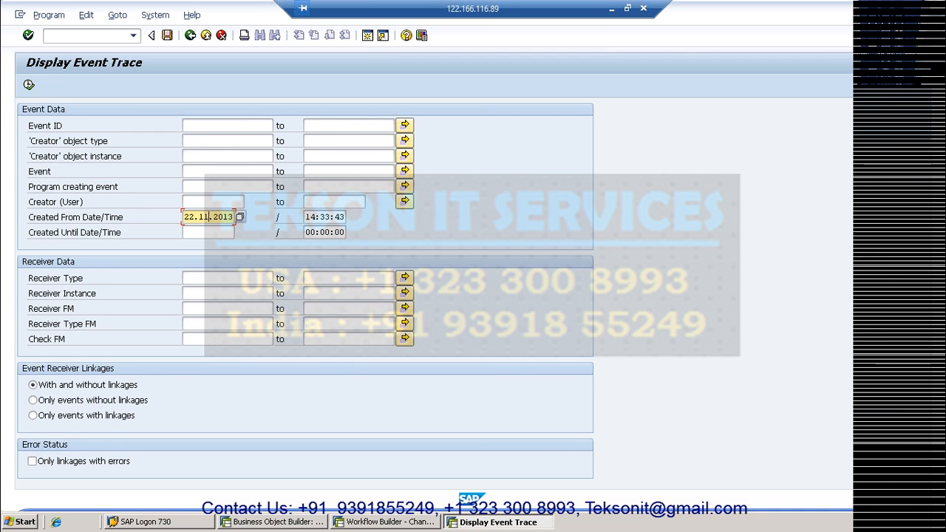
{"action": "key", "text": "BackSpace"}
{"action": "type", "text": "0"}
{"action": "left_click_drag", "start_coordinate": [184, 218], "coordinate": [234, 217]}
{"action": "key", "text": "ctrl+c"}
{"action": "left_click", "coordinate": [130, 263]}
{"action": "left_click", "coordinate": [220, 234]}
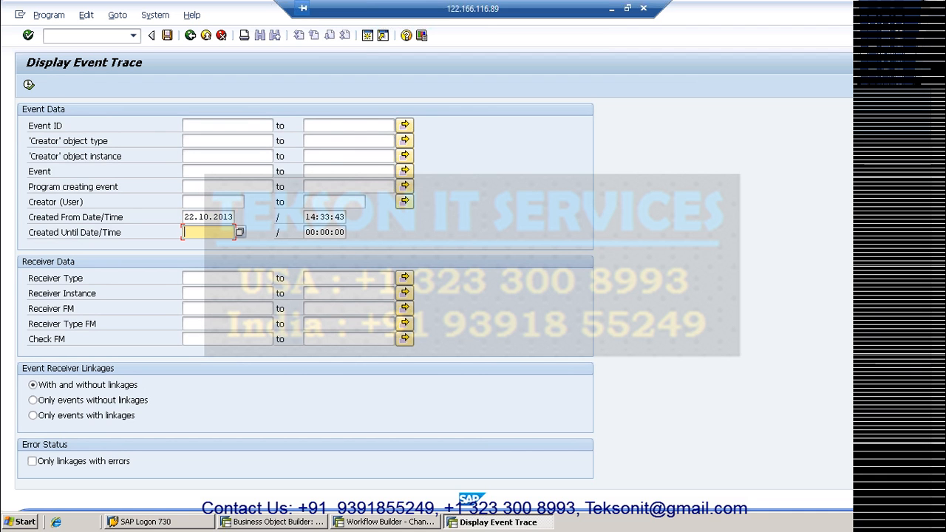
{"action": "key", "text": "ctrl+v"}
{"action": "left_click", "coordinate": [30, 86]}
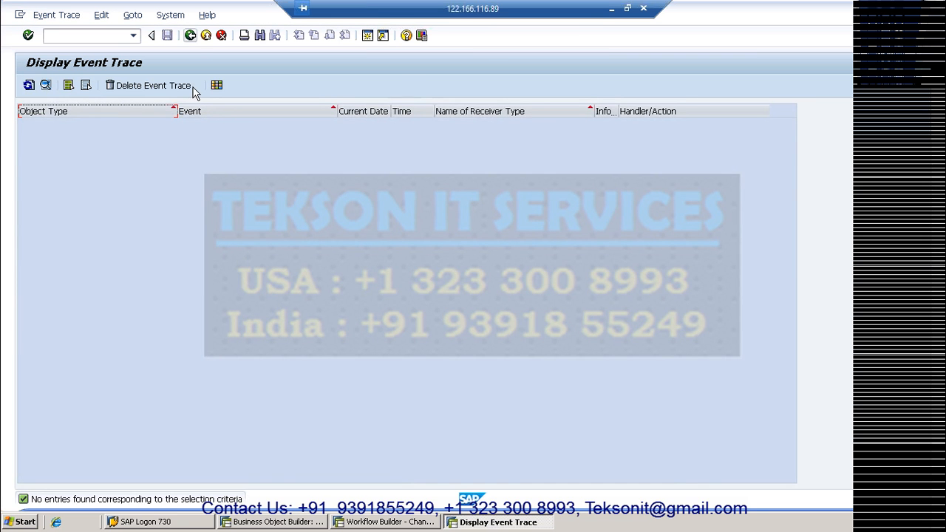
Return to the event trace selection, set the month of the created-from date to 02, and rerun the trace
{"action": "left_click", "coordinate": [190, 86]}
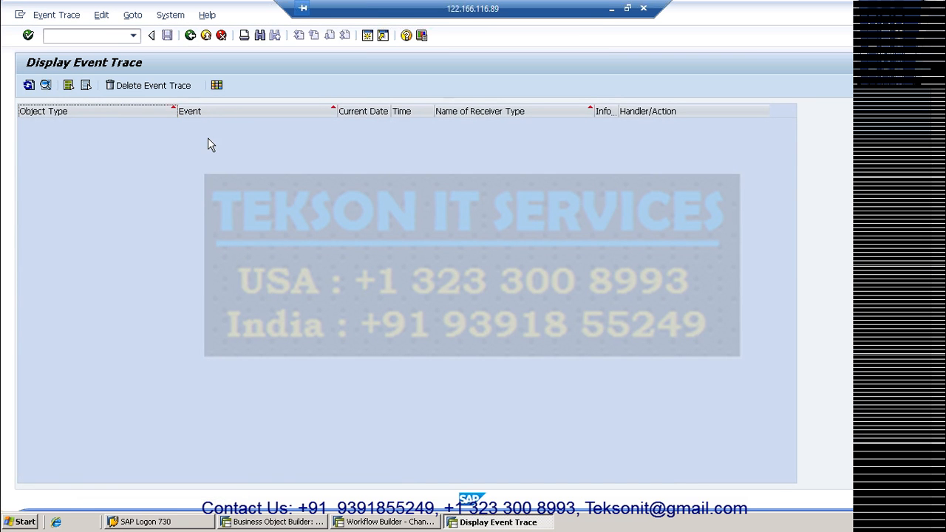
{"action": "left_click", "coordinate": [271, 125]}
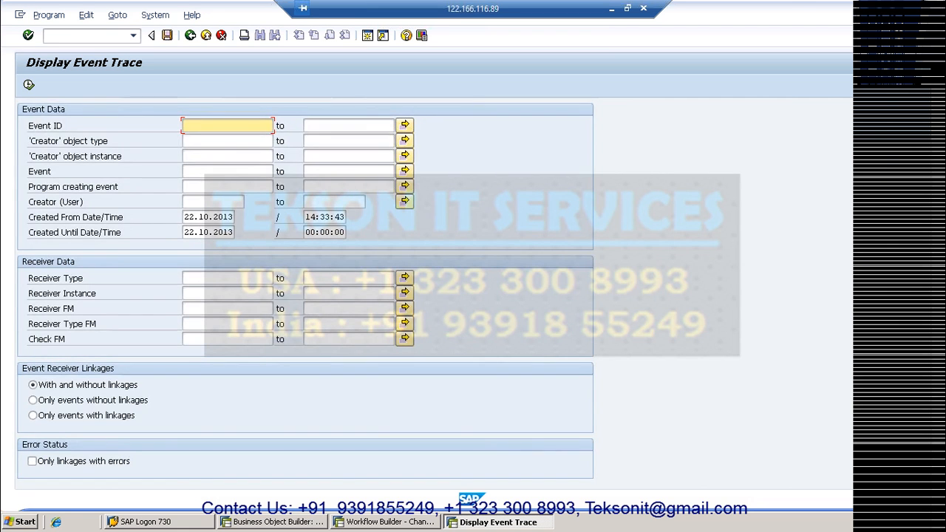
{"action": "left_click", "coordinate": [209, 216]}
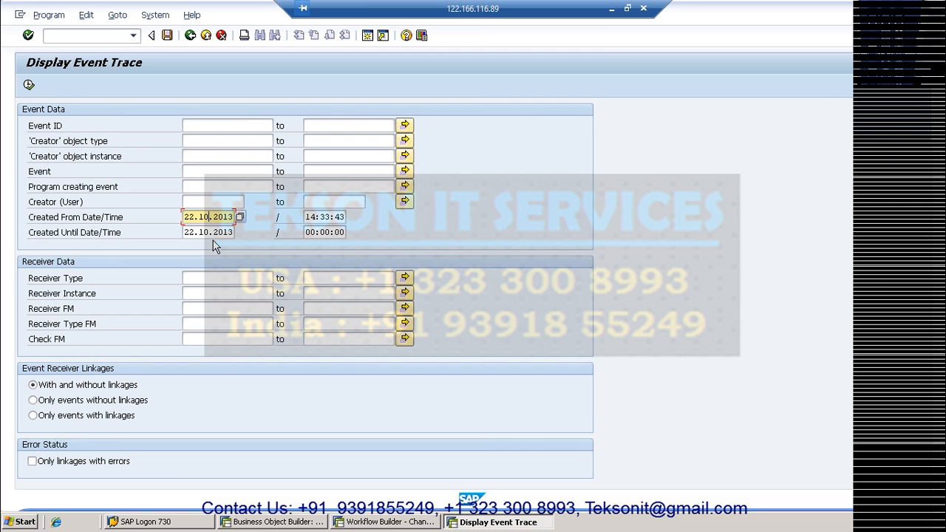
{"action": "key", "text": "BackSpace"}
{"action": "key", "text": "BackSpace"}
{"action": "type", "text": "02"}
{"action": "left_click", "coordinate": [30, 85]}
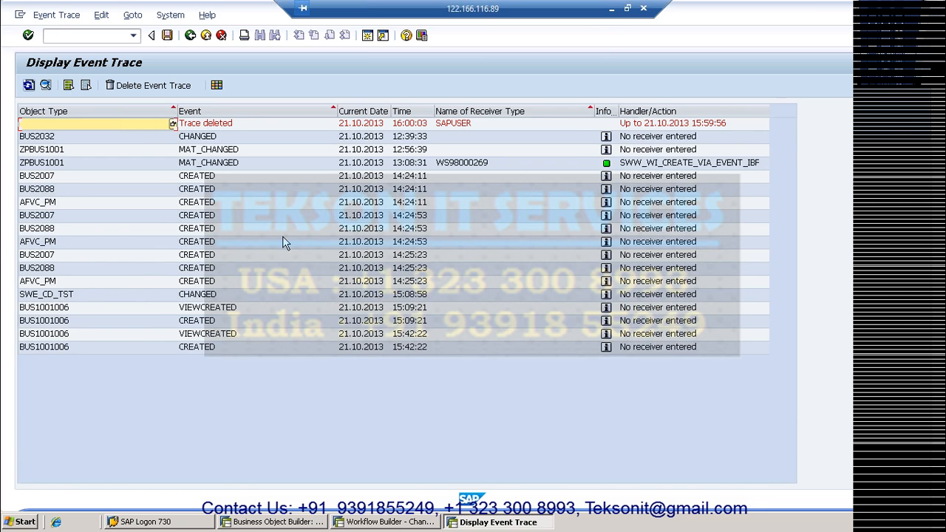
Open the ZPBUS1001 MAT_CHANGED event received by WS98000269 and display its work item's workflow log
{"action": "double_click", "coordinate": [284, 164]}
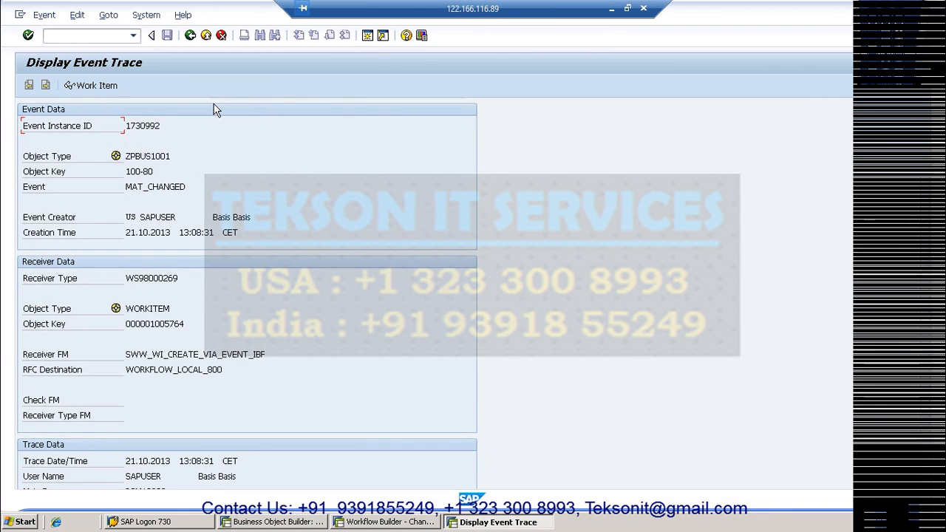
{"action": "left_click", "coordinate": [97, 85]}
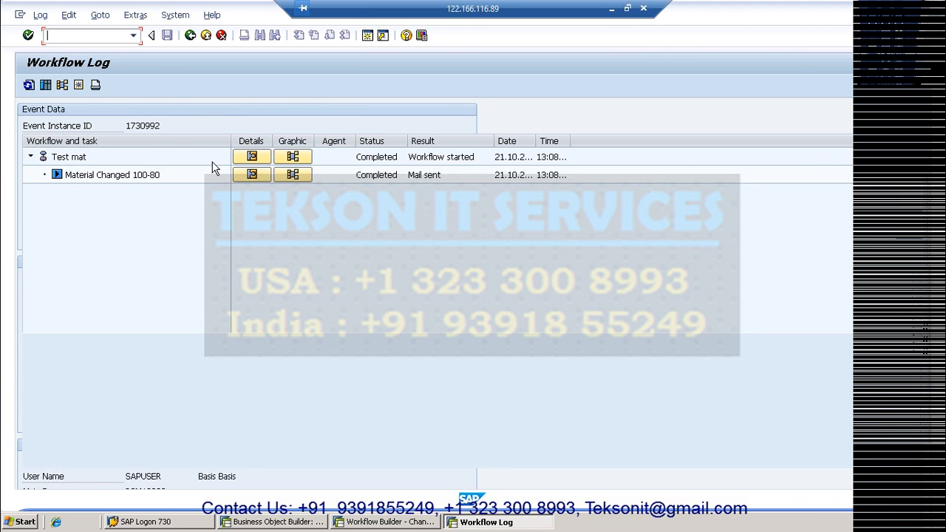
Display the graphical workflow log of the Test mat workflow and return to the event trace list
{"action": "left_click", "coordinate": [252, 174]}
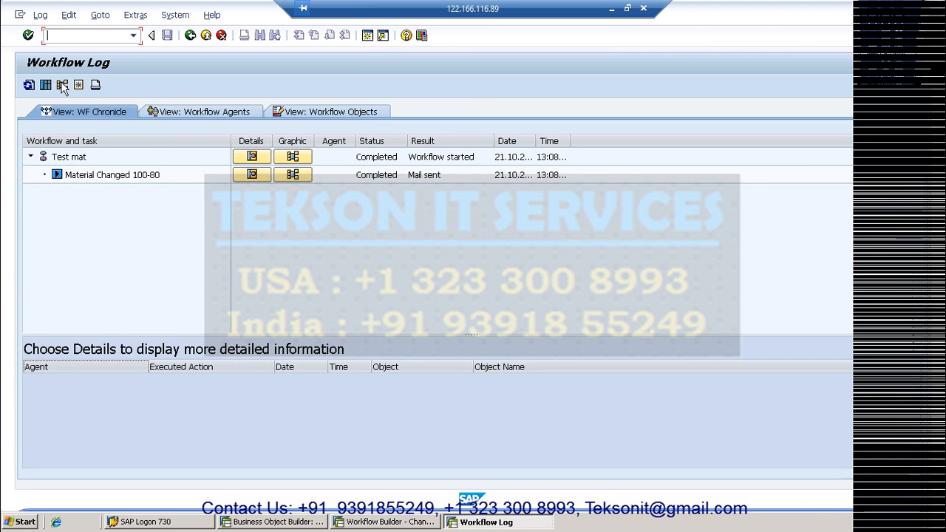
{"action": "left_click", "coordinate": [62, 85]}
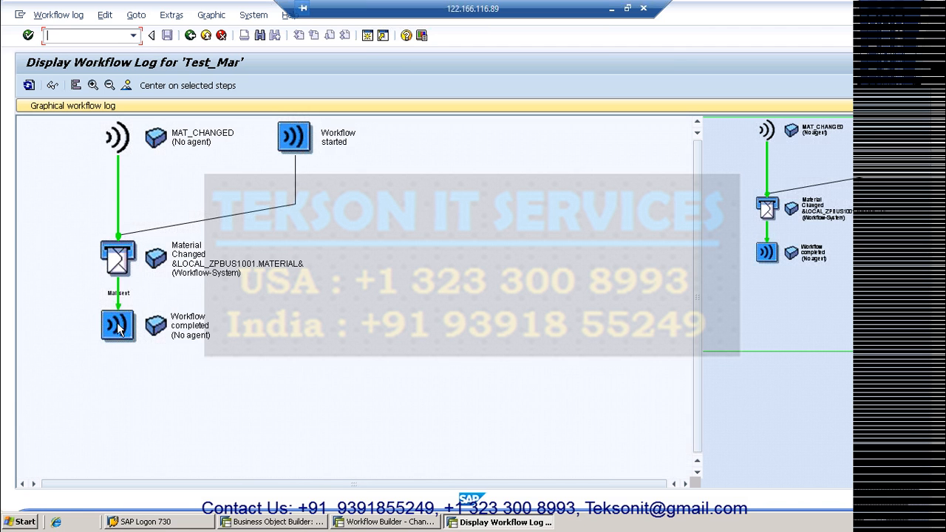
{"action": "left_click", "coordinate": [190, 36]}
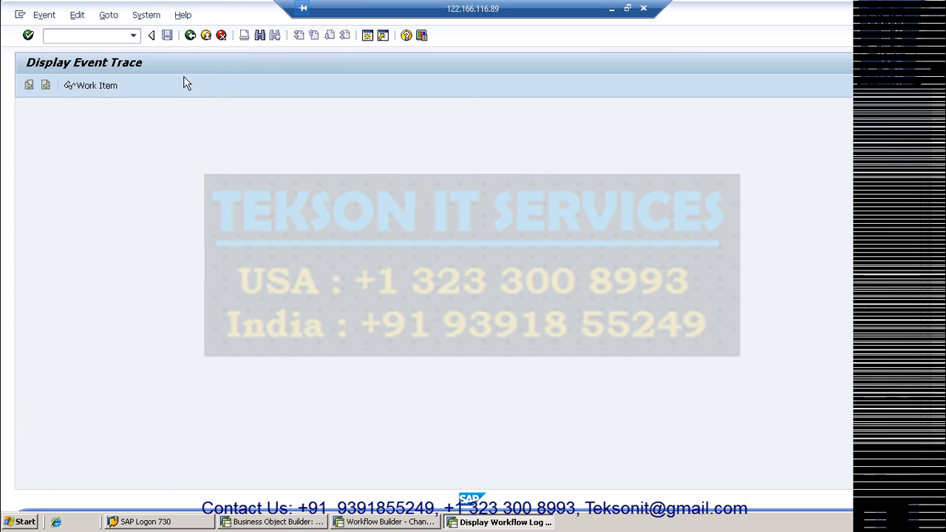
{"action": "left_click", "coordinate": [189, 37]}
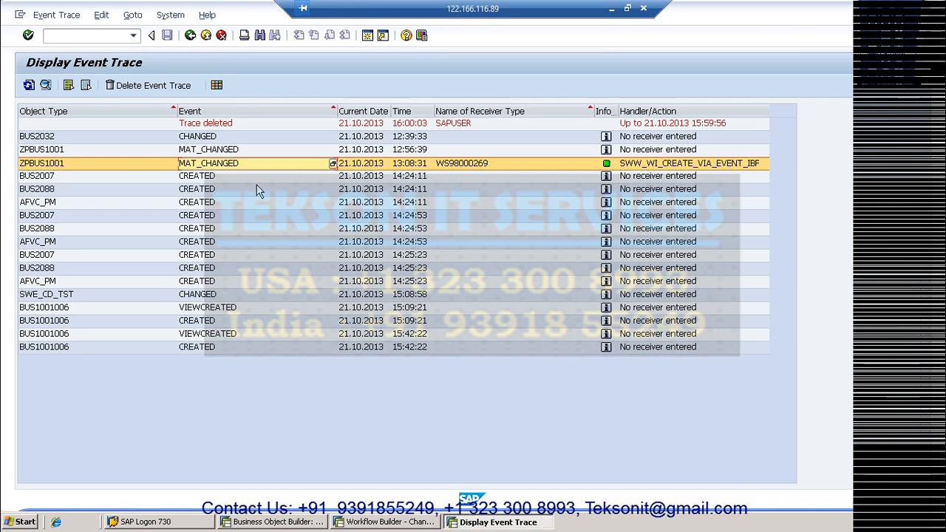
Leave the event trace for the SAP Easy Access screen and close that session
{"action": "left_click", "coordinate": [189, 37]}
{"action": "left_click", "coordinate": [189, 39]}
{"action": "left_click", "coordinate": [190, 37]}
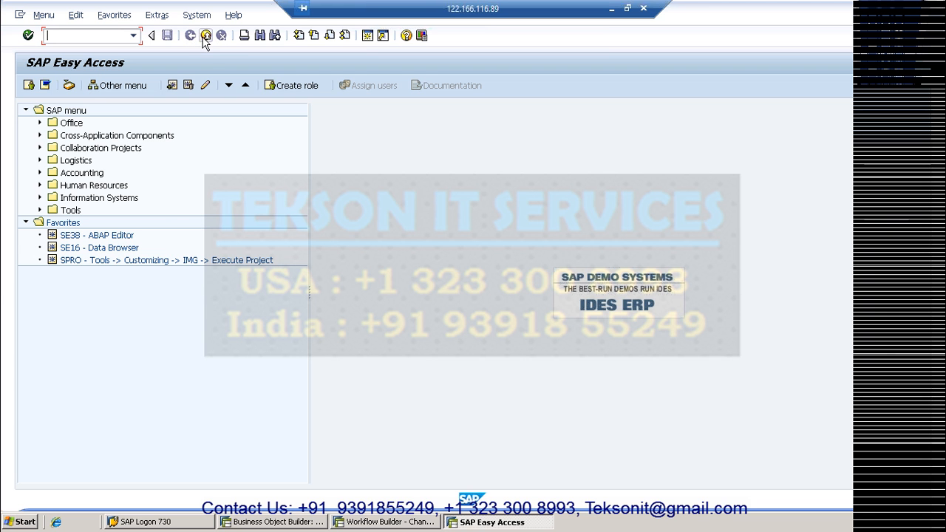
{"action": "left_click", "coordinate": [203, 38]}
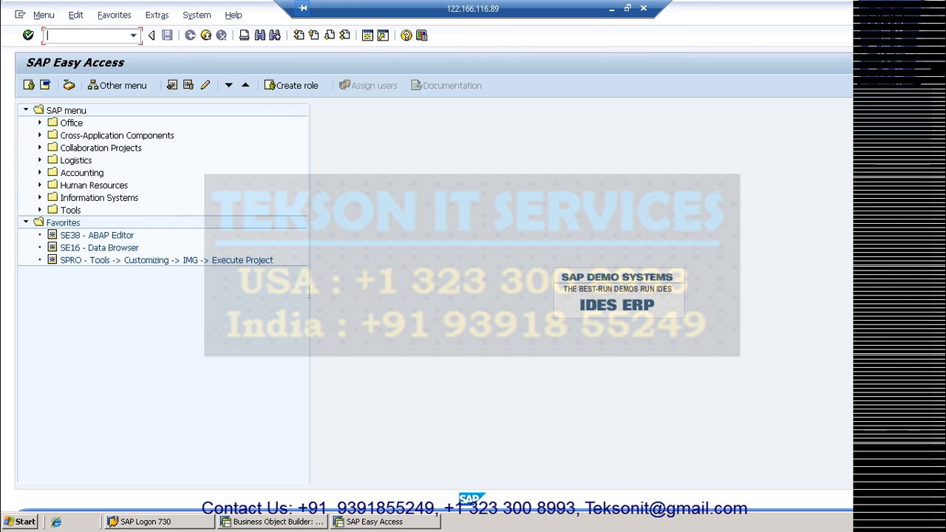
Close all SAP sessions with the command /nex and confirm disconnecting the remote desktop session
{"action": "type", "text": "/nex"}
{"action": "key", "text": "Return"}
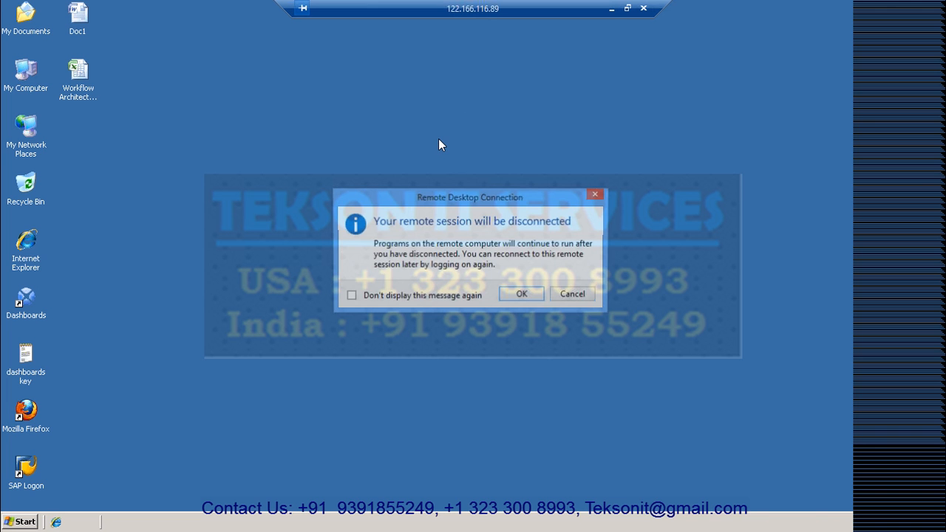
{"action": "left_click", "coordinate": [519, 292]}
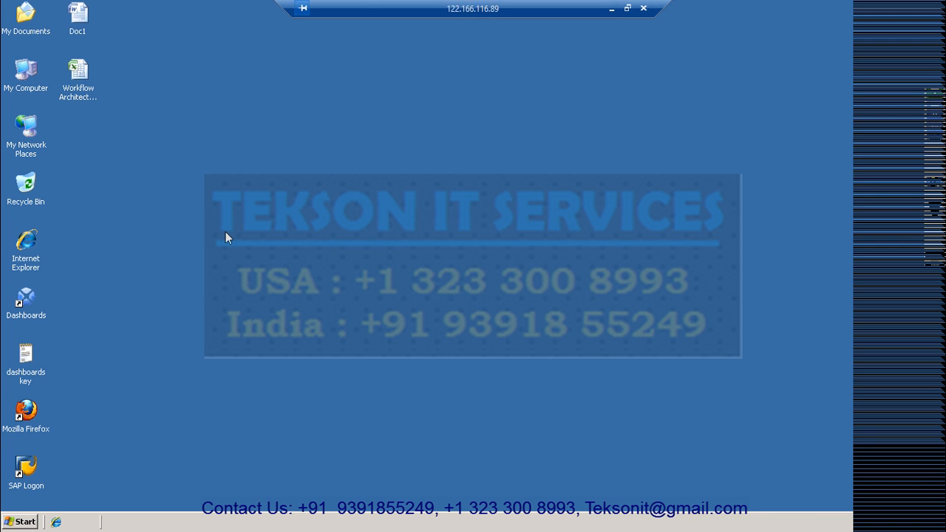